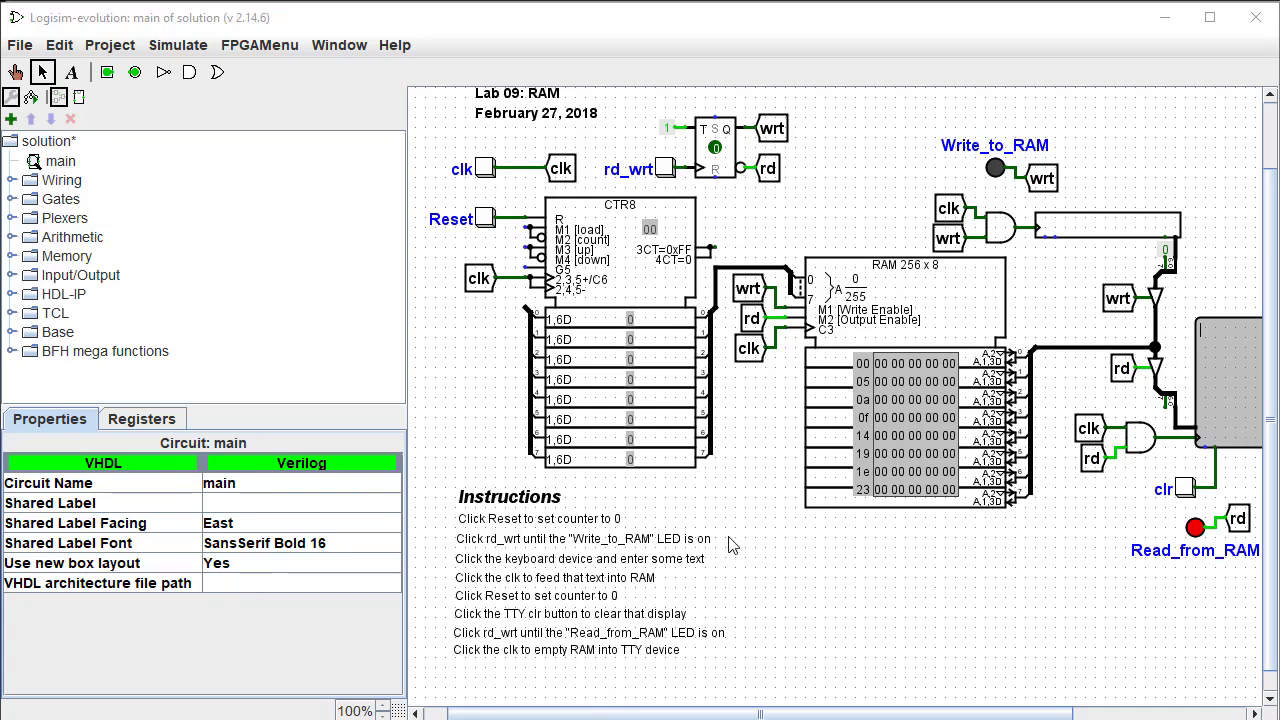
Step: Narrow the side panels so the Lab 09 RAM circuit canvas gets more width
left_click_drag(405, 383, 193, 423)
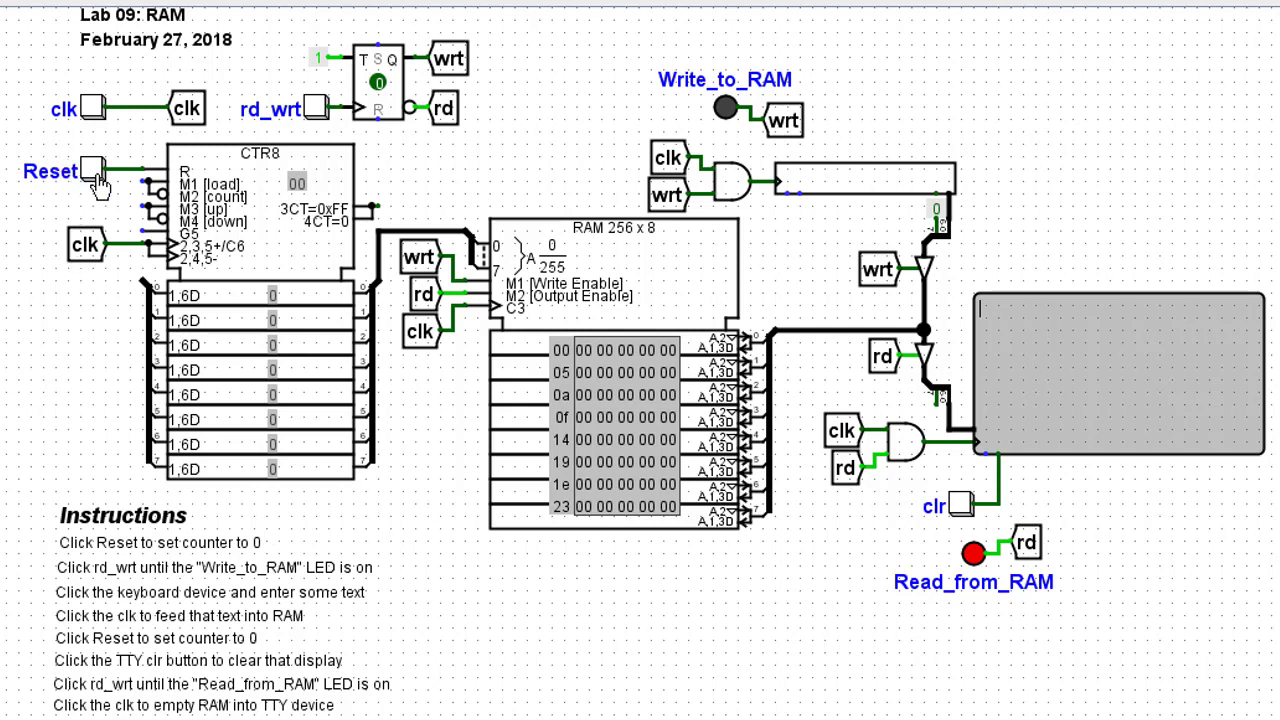
Step: Pulse the clk button once to advance the address counter from 00 to 01
left_click(90, 108)
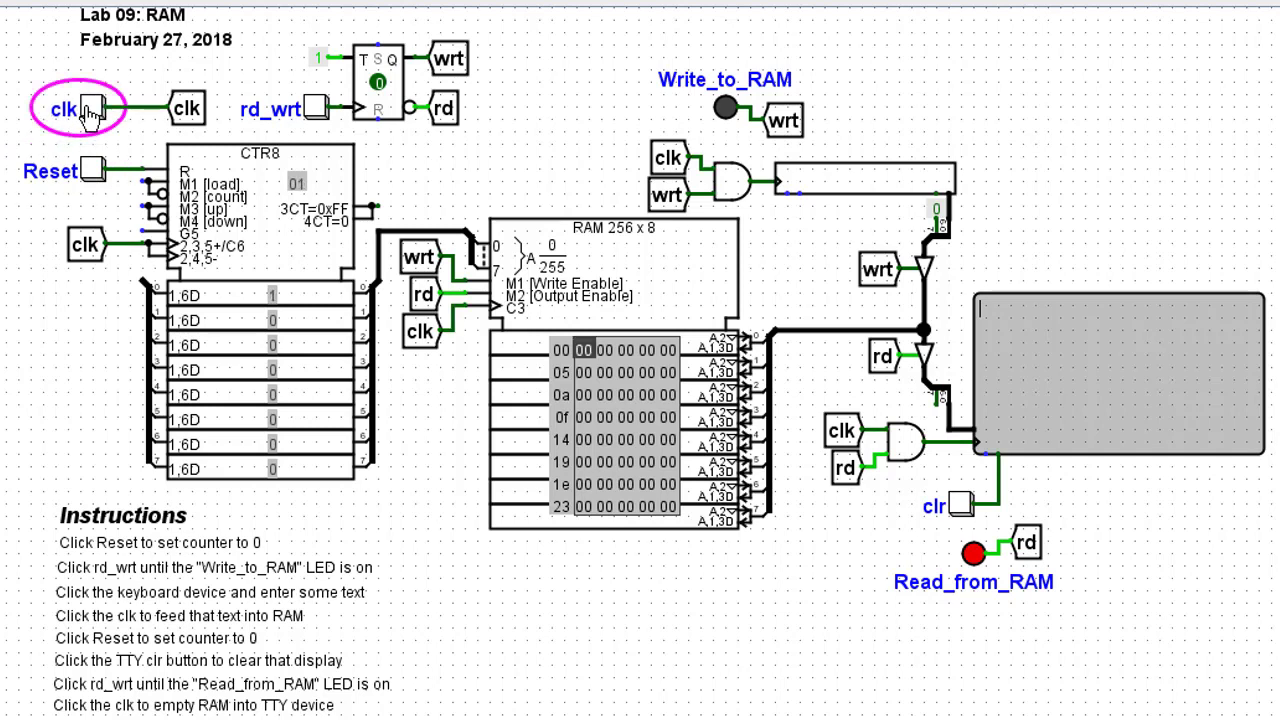
Step: Toggle rd_wrt to write mode and enter 'This is text.' into the keyboard component
left_click(316, 110)
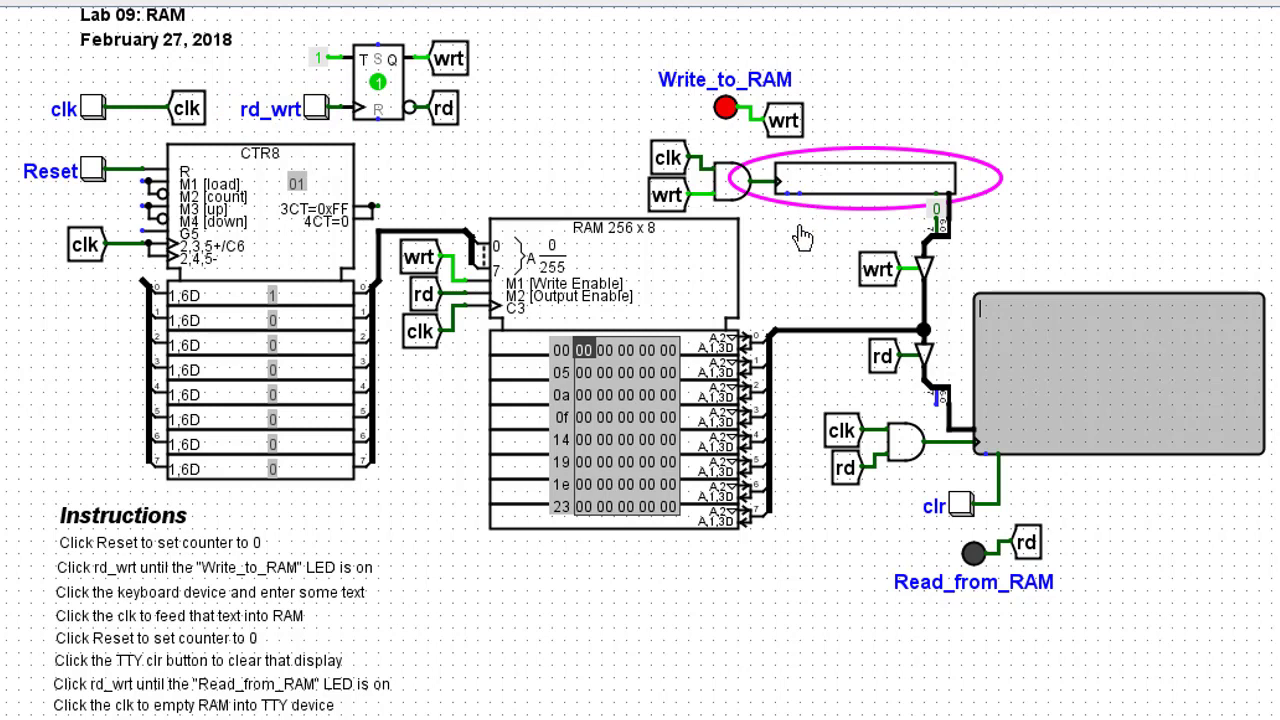
type("This is text.")
Step: Clock each keyboard character of 'This is text.' into RAM addresses 01–0D, plus the terminating zero
left_click(90, 113)
left_click(90, 113)
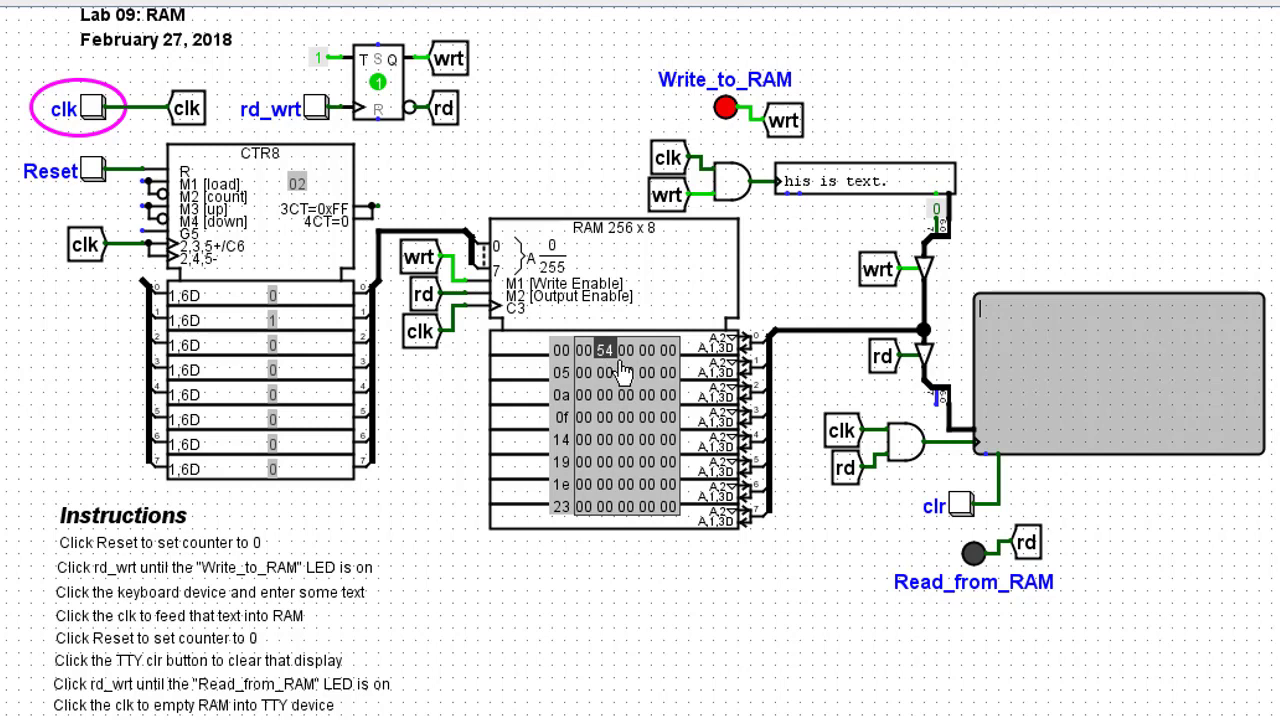
left_click(93, 112)
left_click(88, 112)
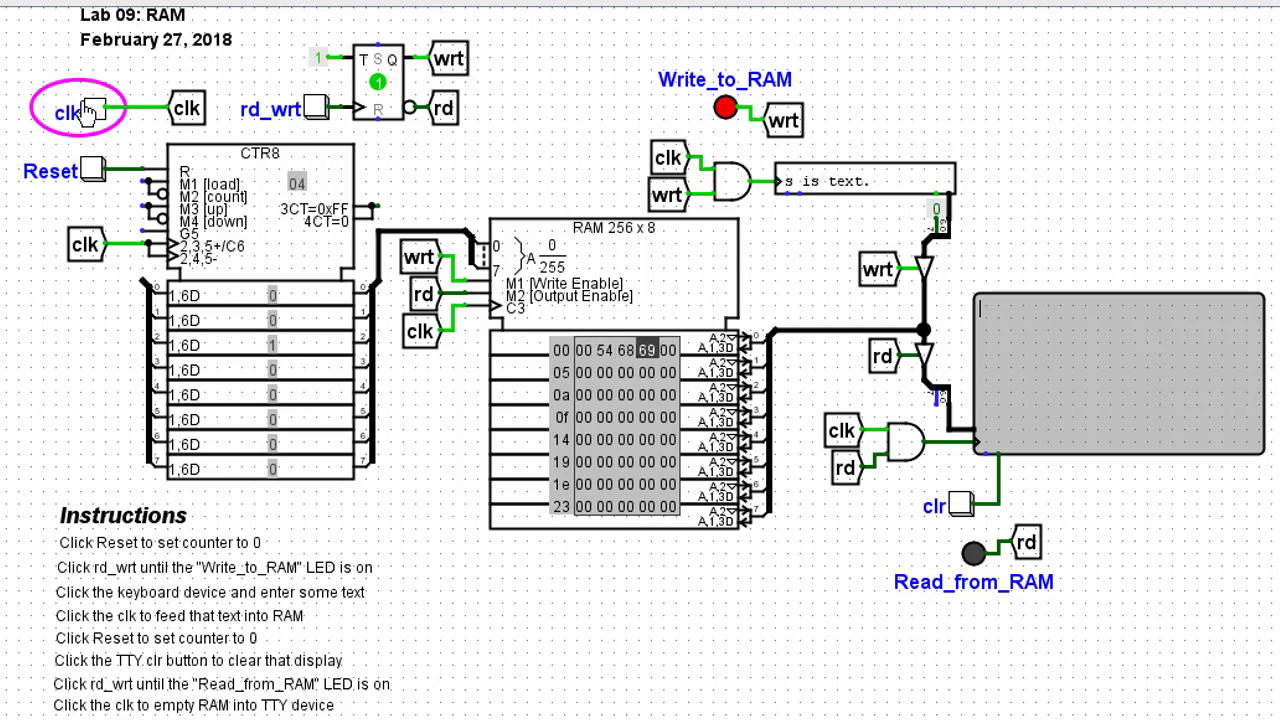
left_click(88, 112)
left_click(88, 112)
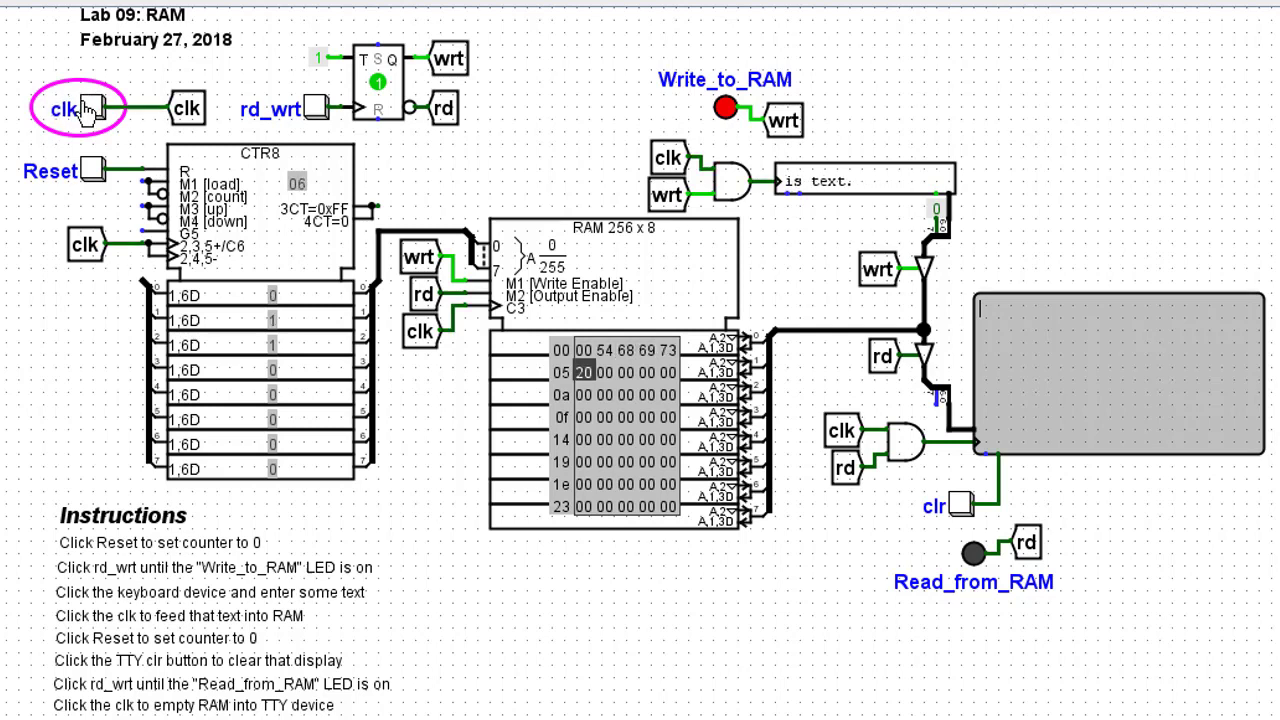
left_click(88, 112)
left_click(88, 112)
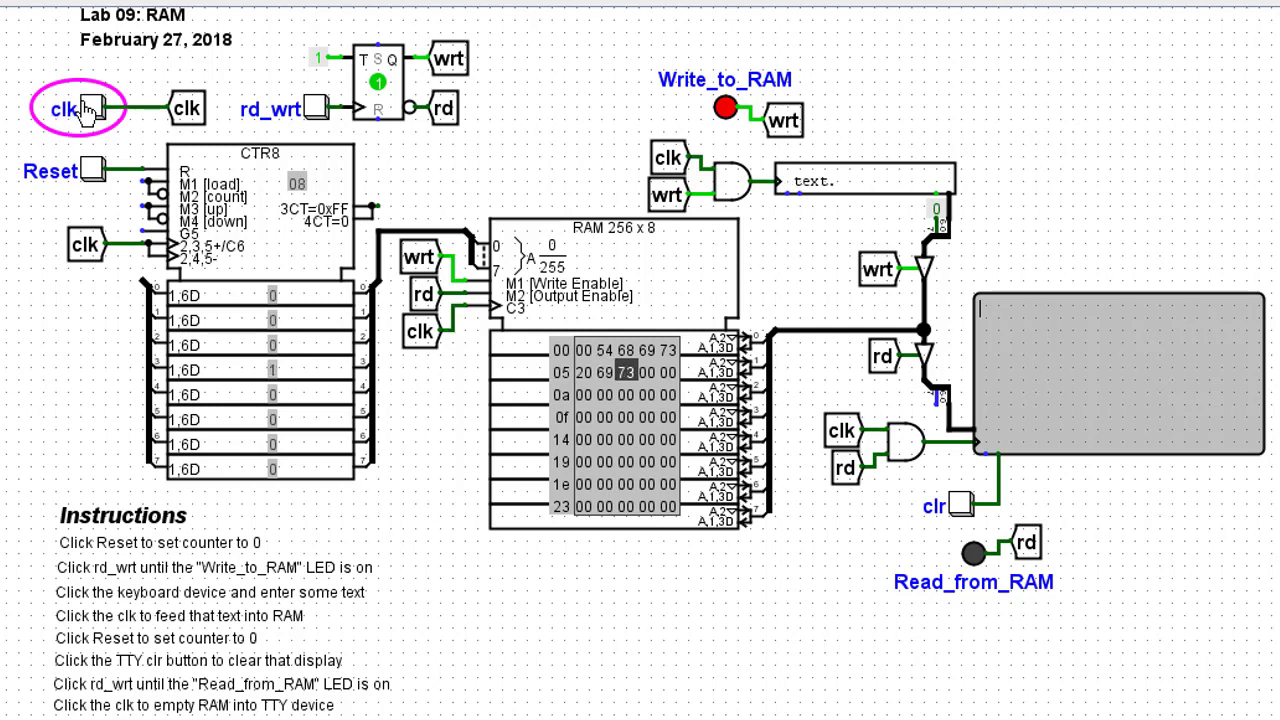
left_click(88, 112)
left_click(88, 112)
left_click(88, 112)
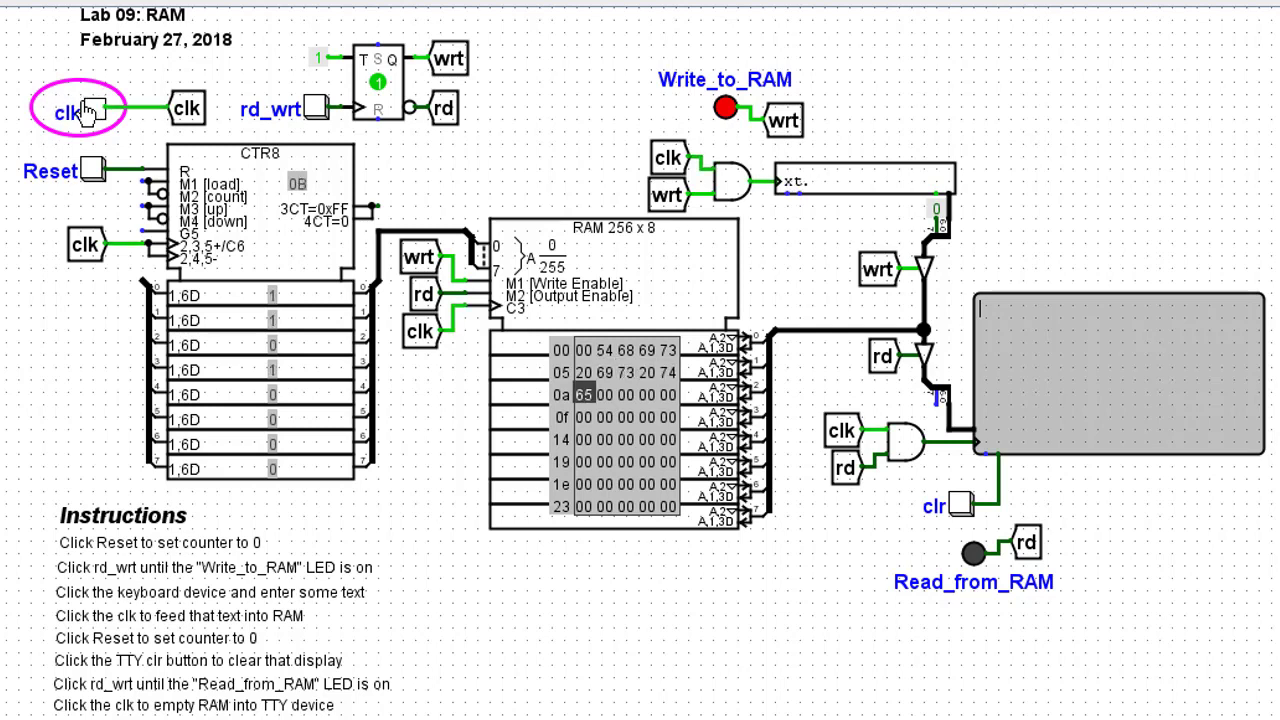
left_click(88, 112)
left_click(88, 112)
left_click(88, 112)
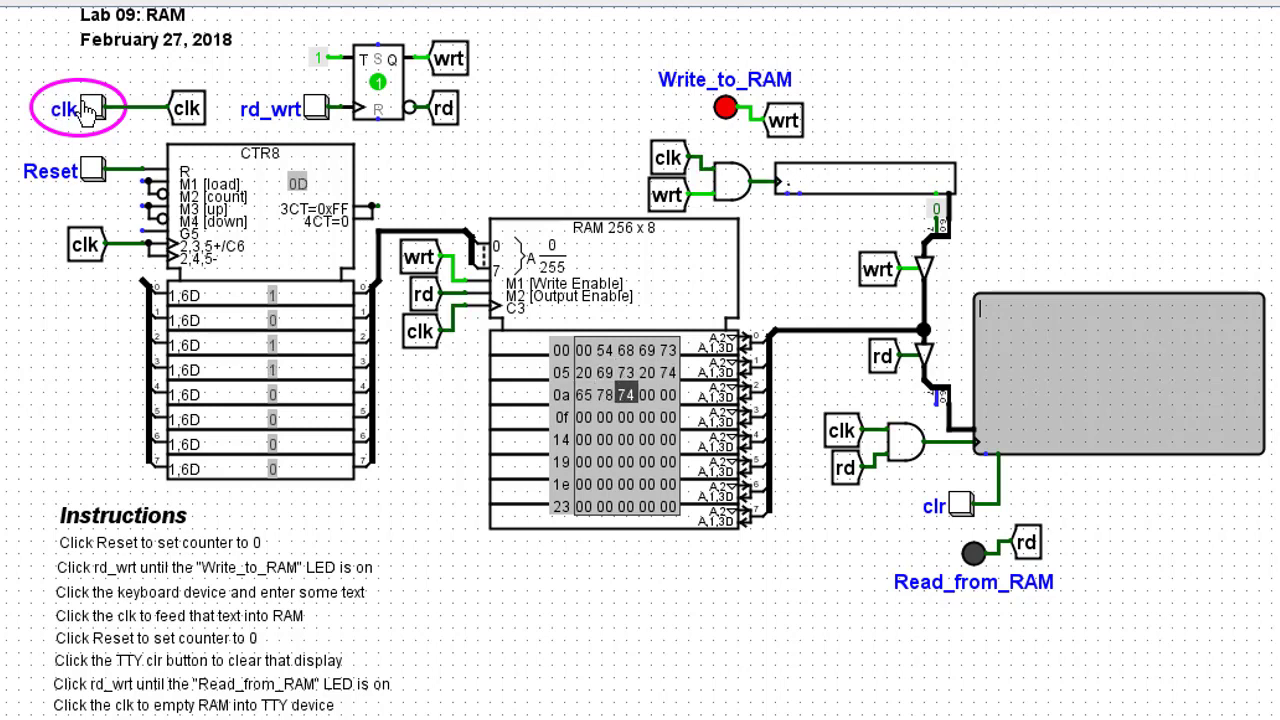
left_click(88, 112)
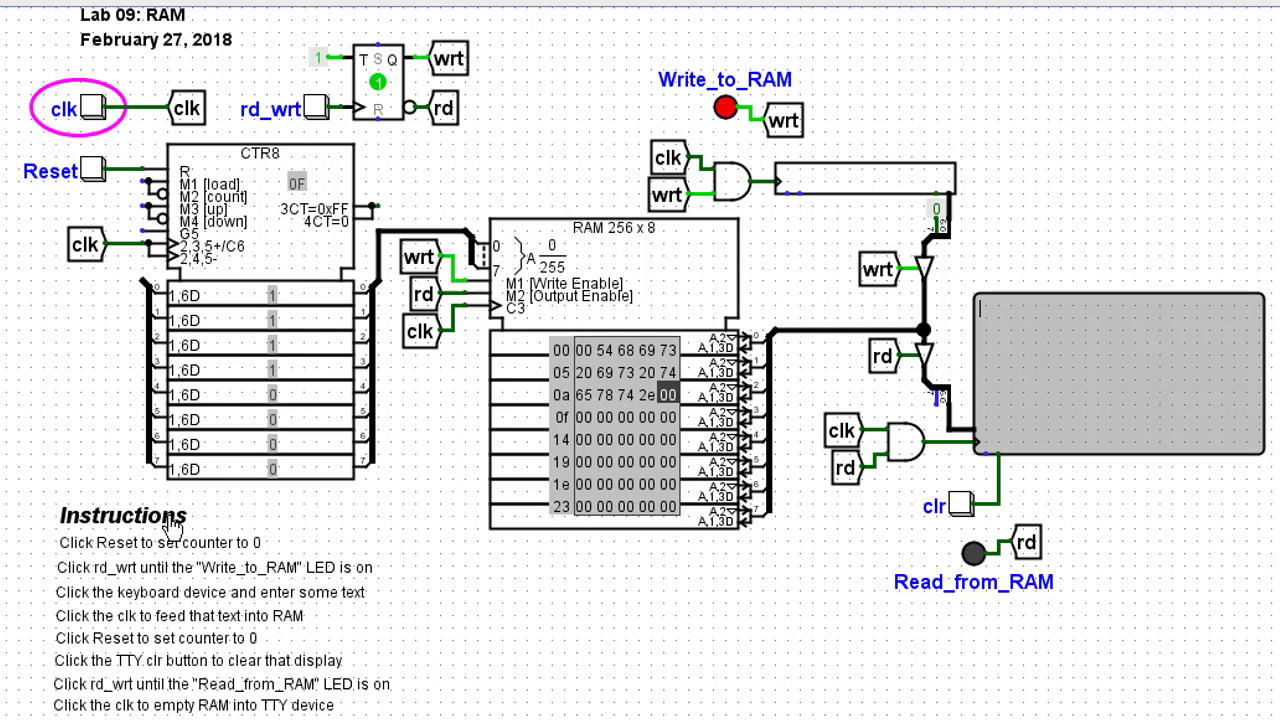
Step: Reset the address counter to 00, then clock it once to 01
left_click(90, 174)
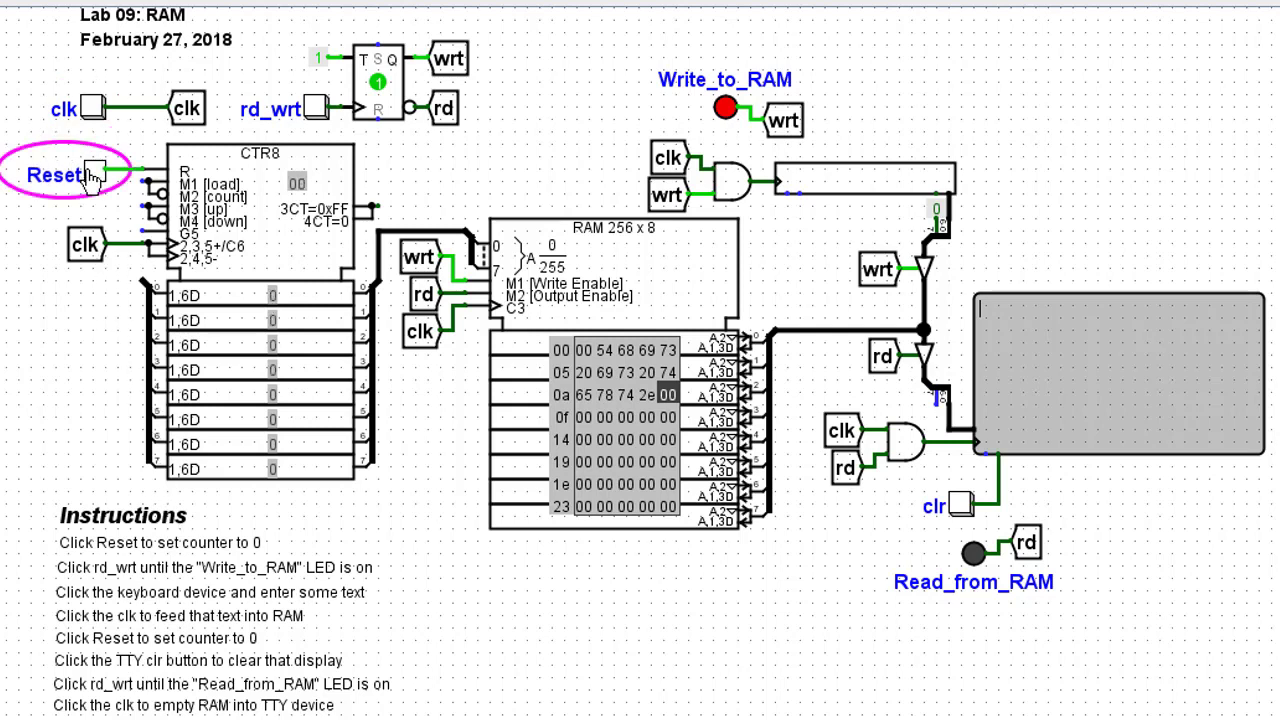
left_click(90, 110)
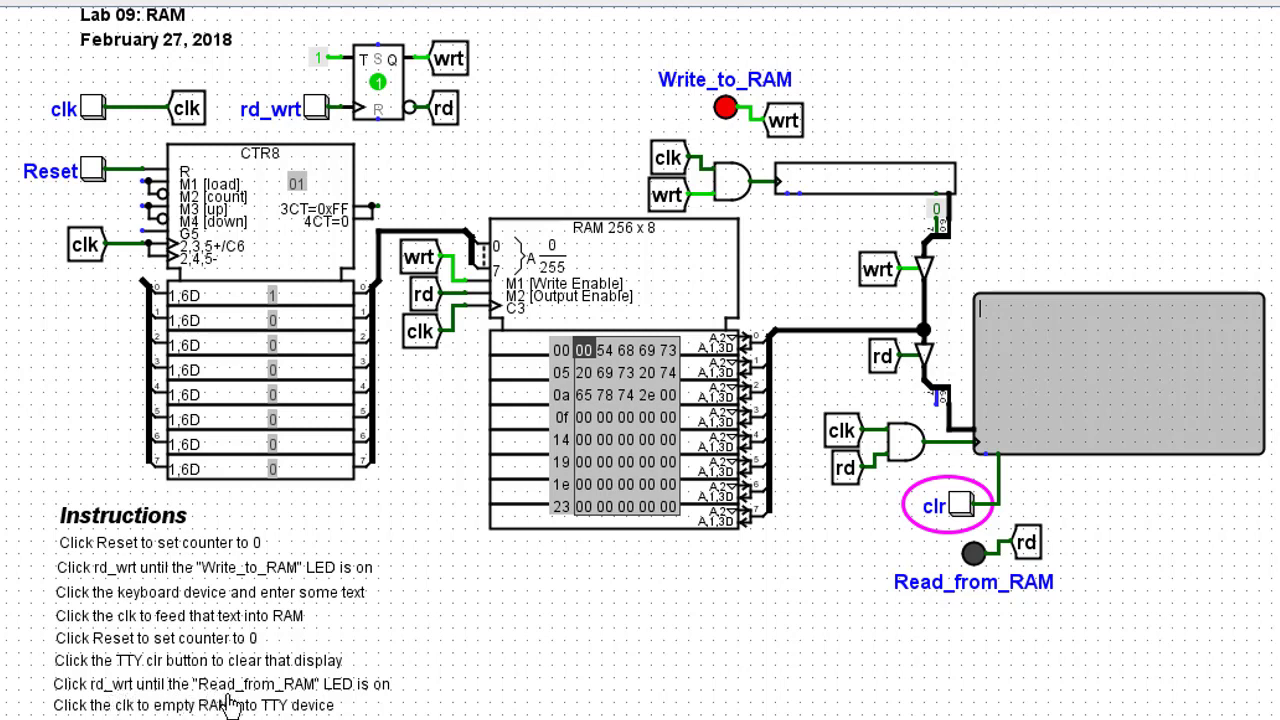
Step: Toggle rd_wrt to Read_from_RAM and clock each stored character out to the TTY
left_click(316, 110)
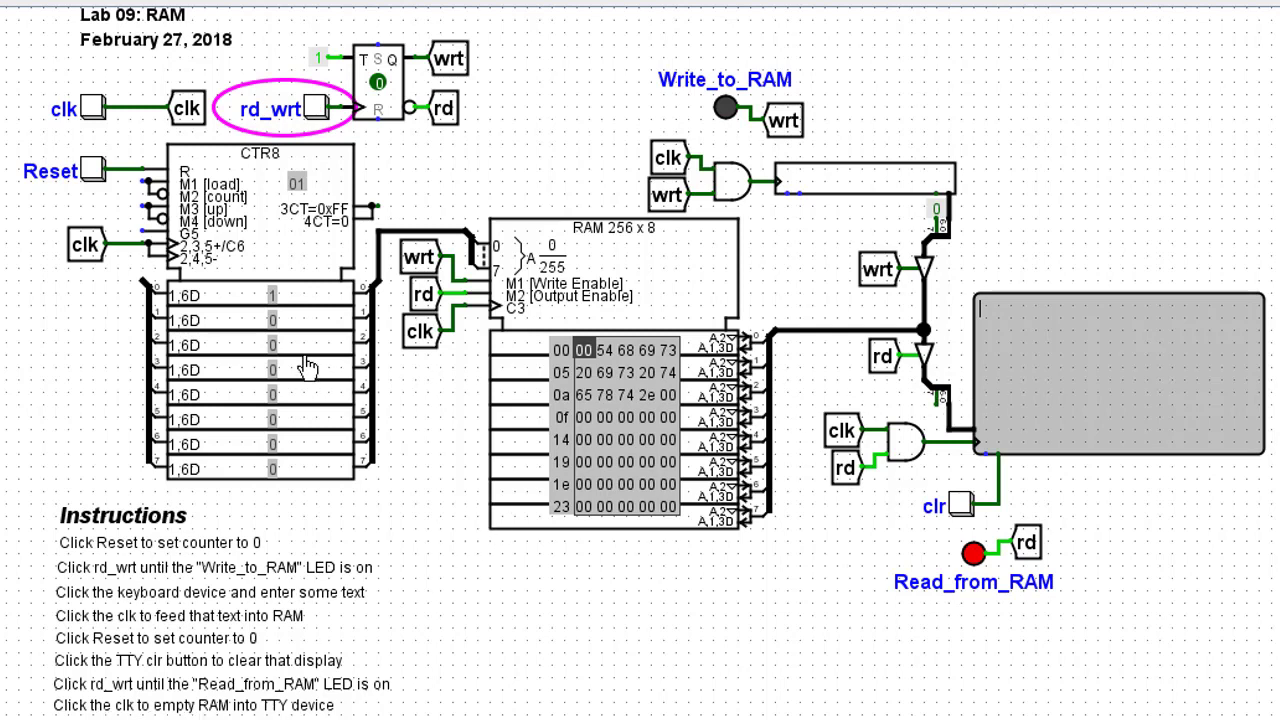
left_click(100, 110)
left_click(100, 110)
left_click(100, 110)
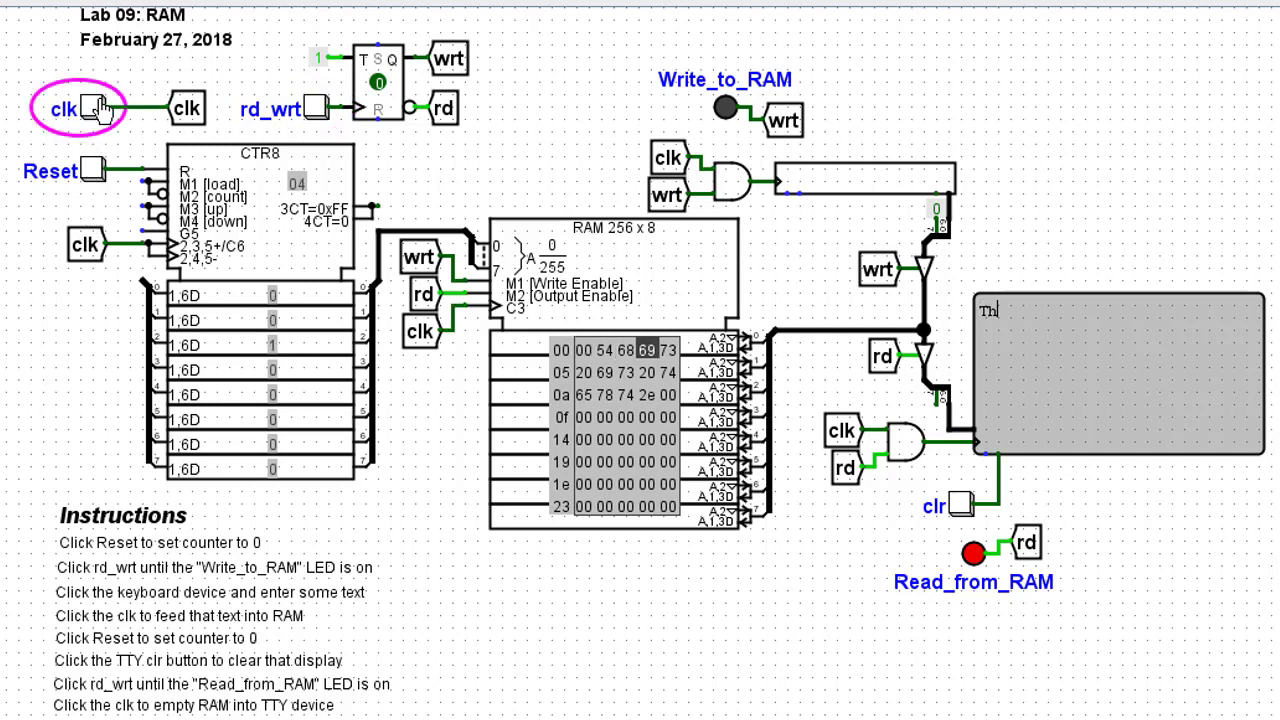
left_click(100, 110)
left_click(100, 110)
left_click(101, 111)
left_click(102, 112)
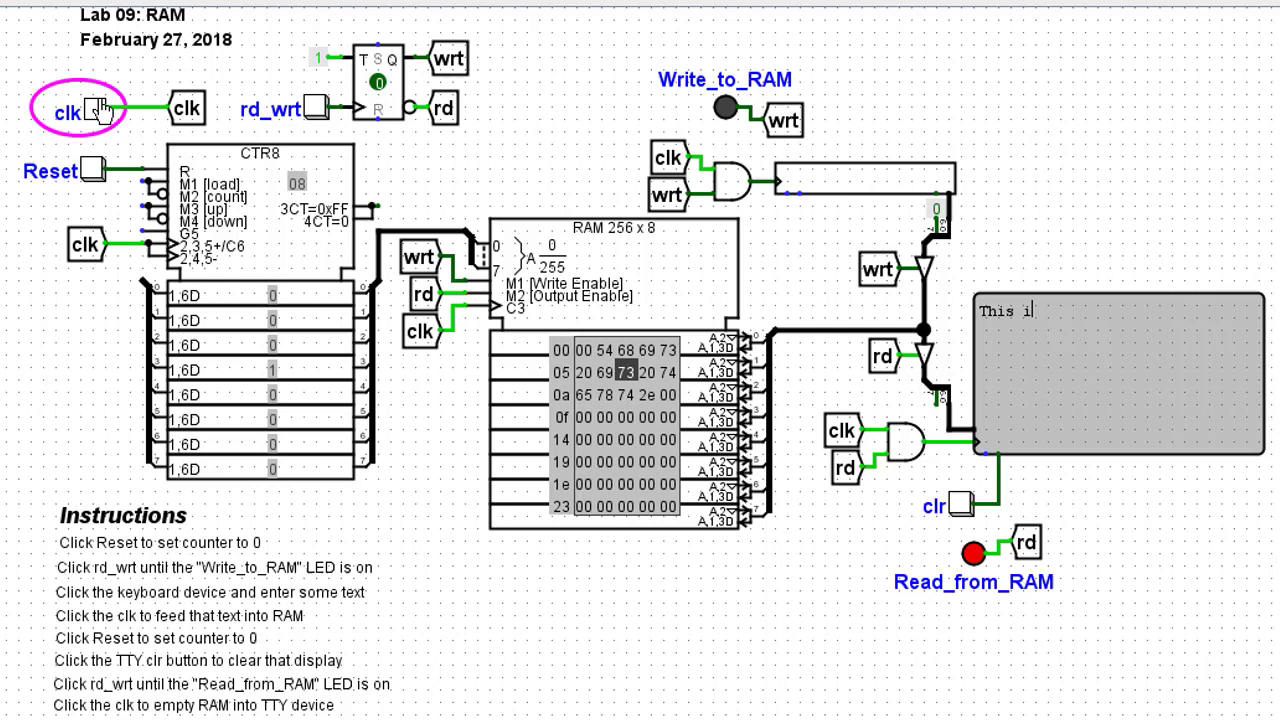
left_click(101, 111)
left_click(101, 111)
left_click(101, 111)
left_click(101, 111)
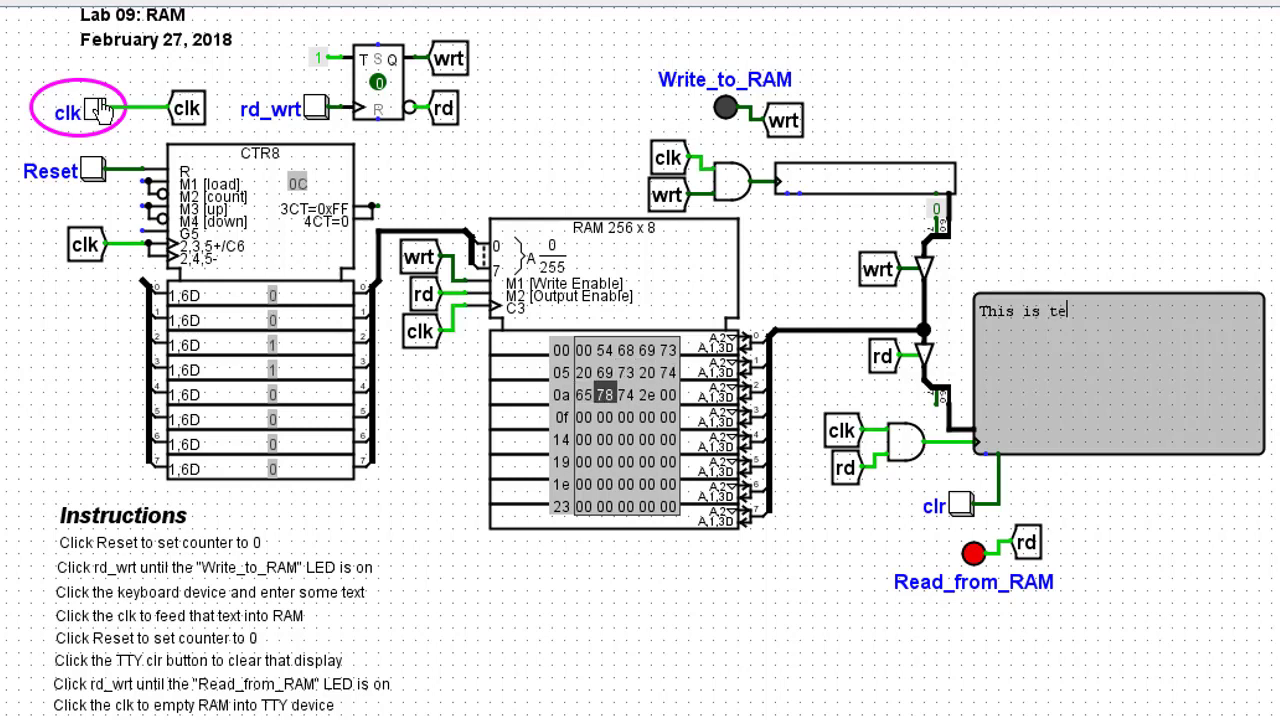
left_click(101, 111)
left_click(101, 111)
left_click(101, 111)
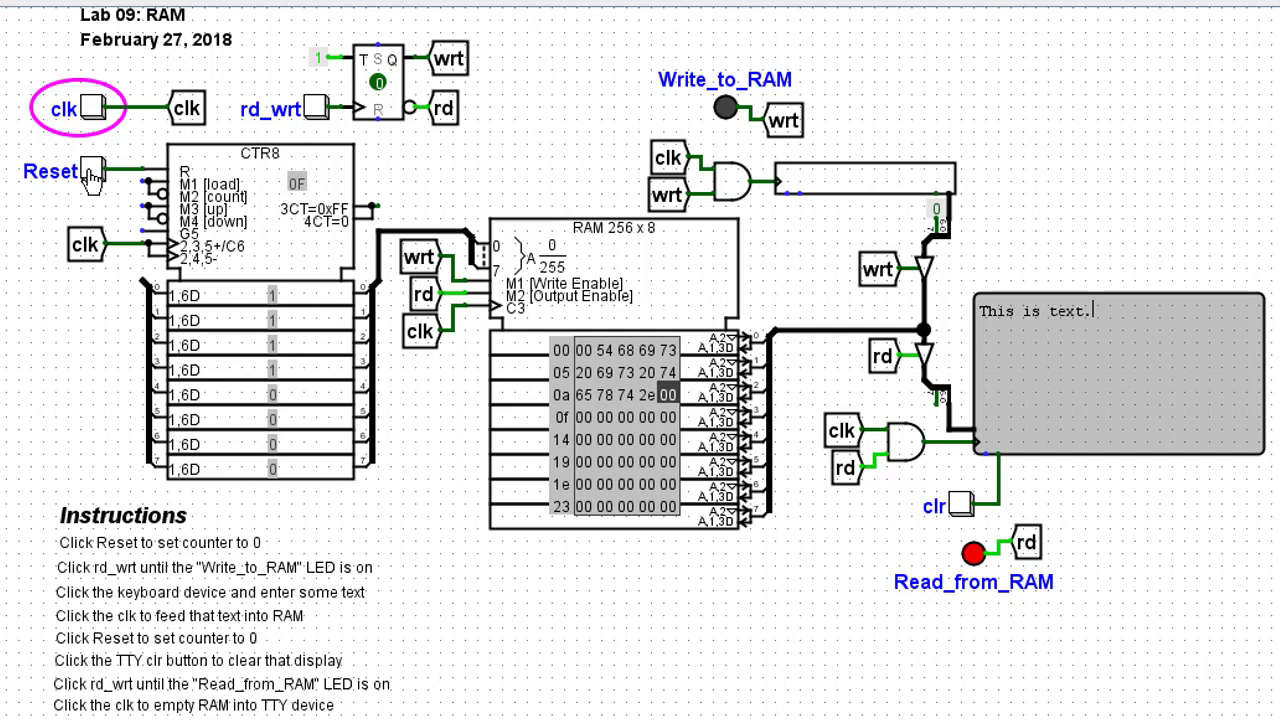
Step: Reset the counter to 00 and clock it once to 01, staying in read mode
left_click(92, 178)
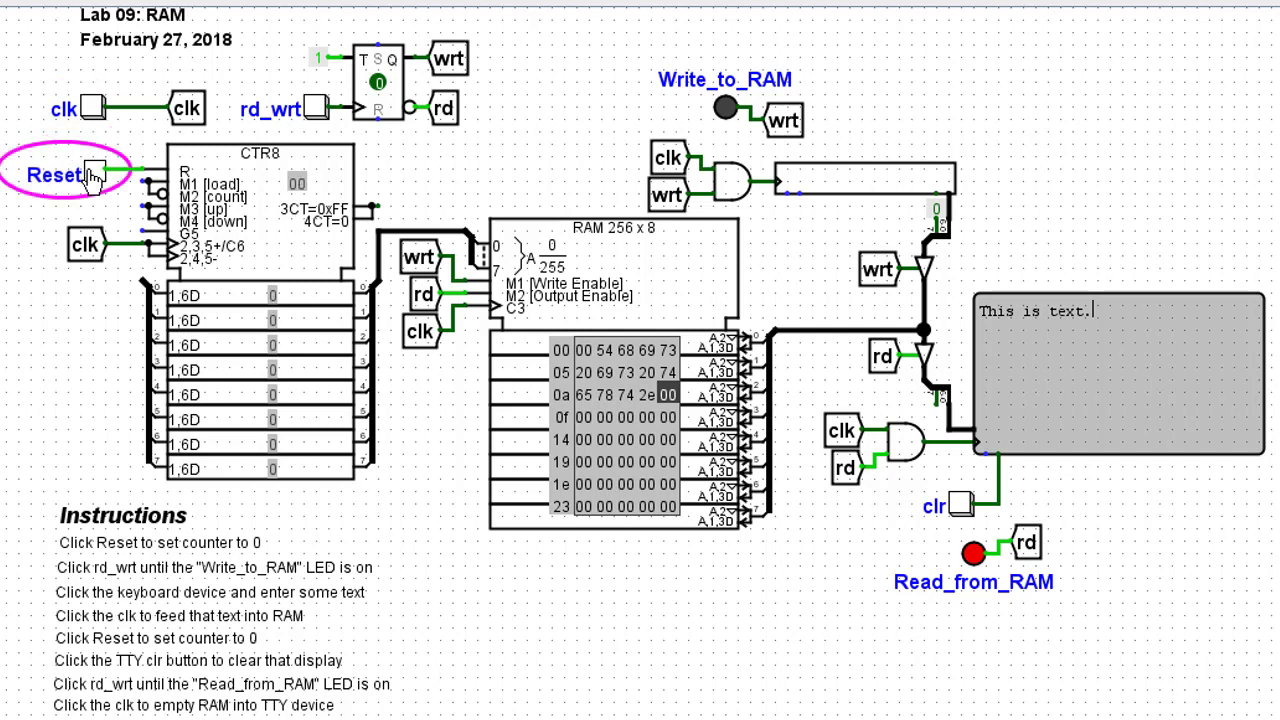
left_click(92, 108)
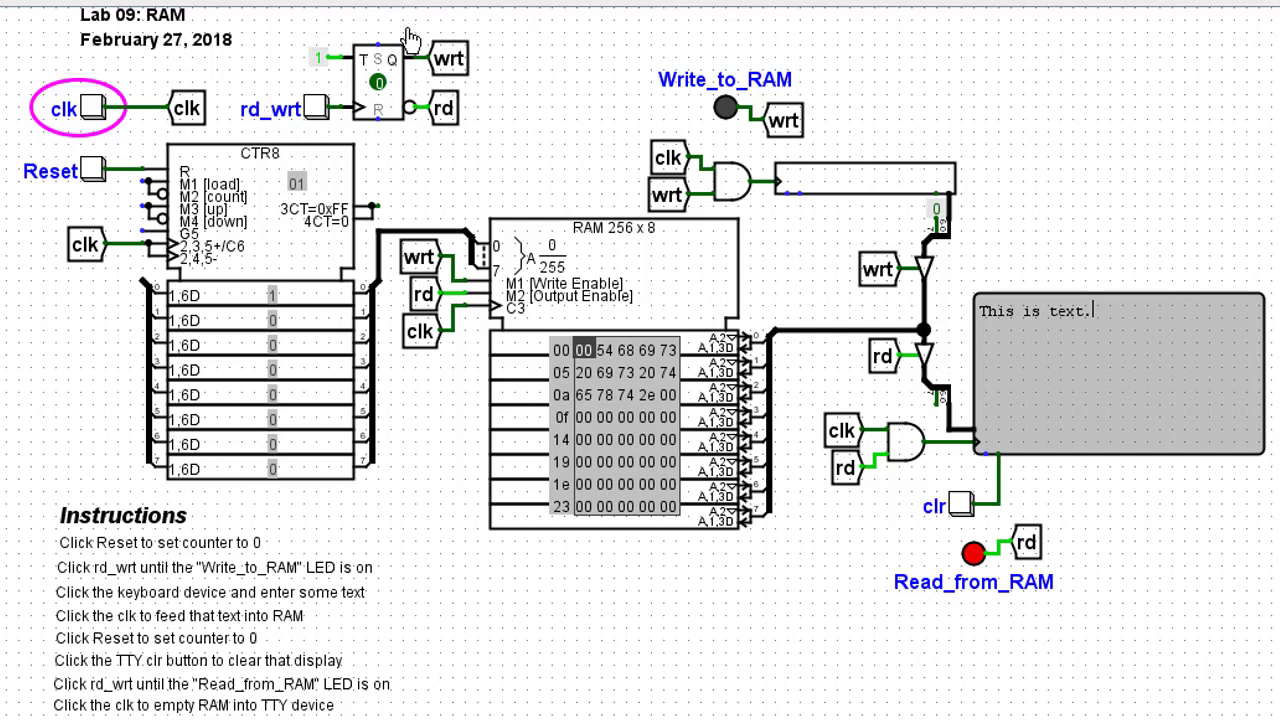
left_click(316, 108)
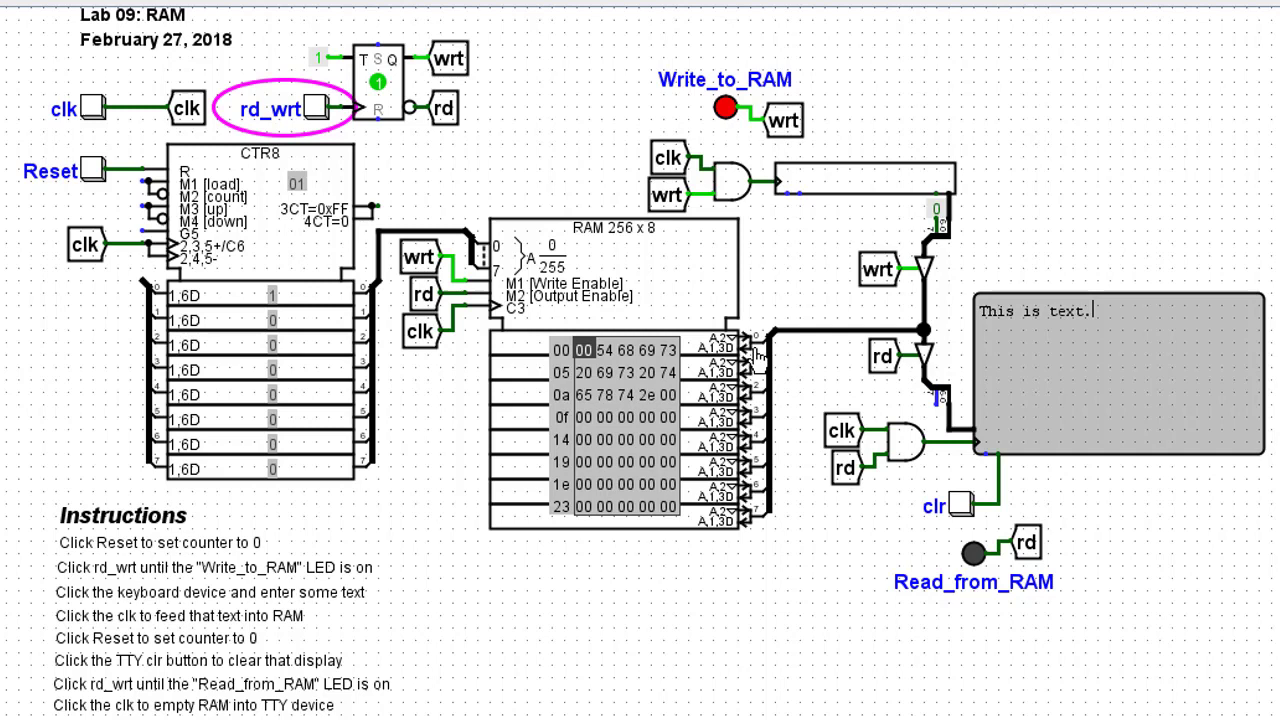
left_click(313, 108)
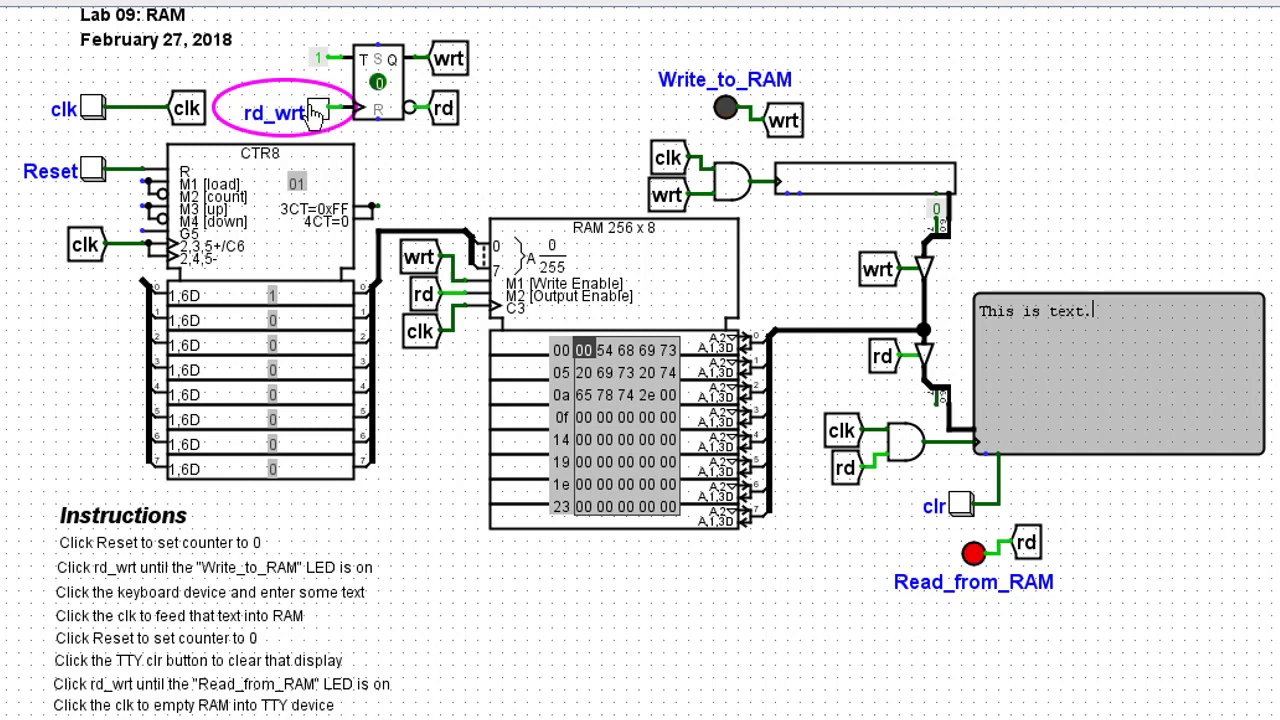